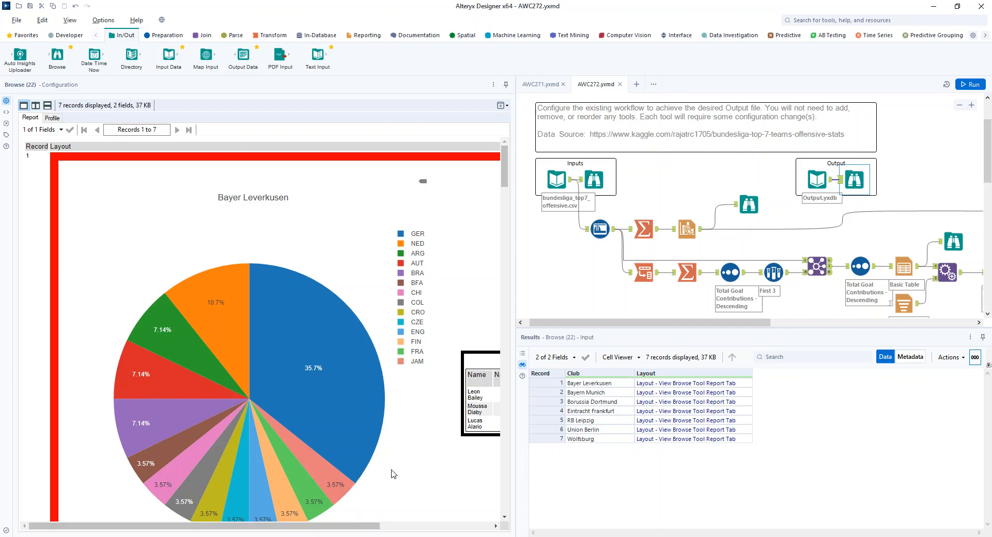
- Examine the expected output report and the layout of the whole workflow
{"action": "left_click_drag", "start_coordinate": [350, 527], "coordinate": [483, 527]}
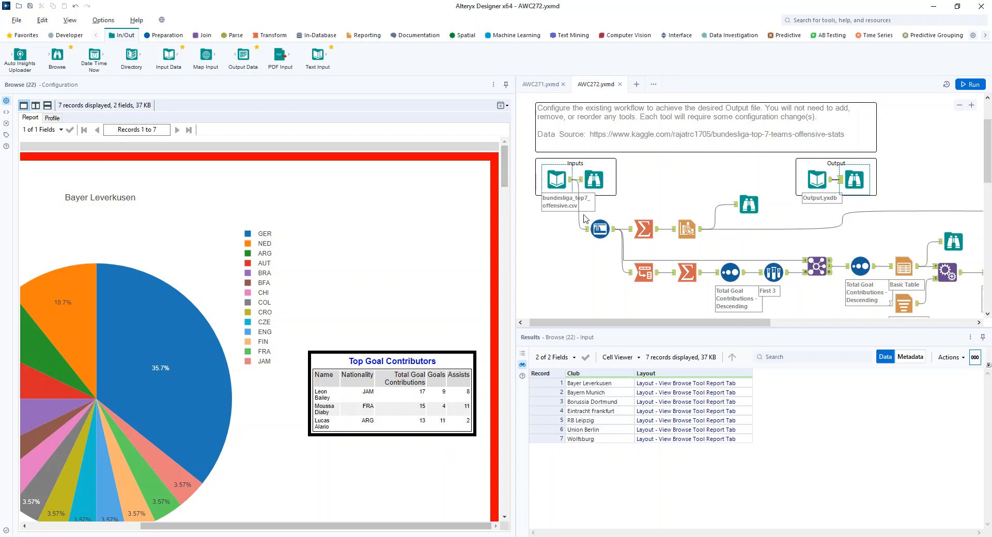
{"action": "left_click_drag", "start_coordinate": [553, 325], "coordinate": [563, 326]}
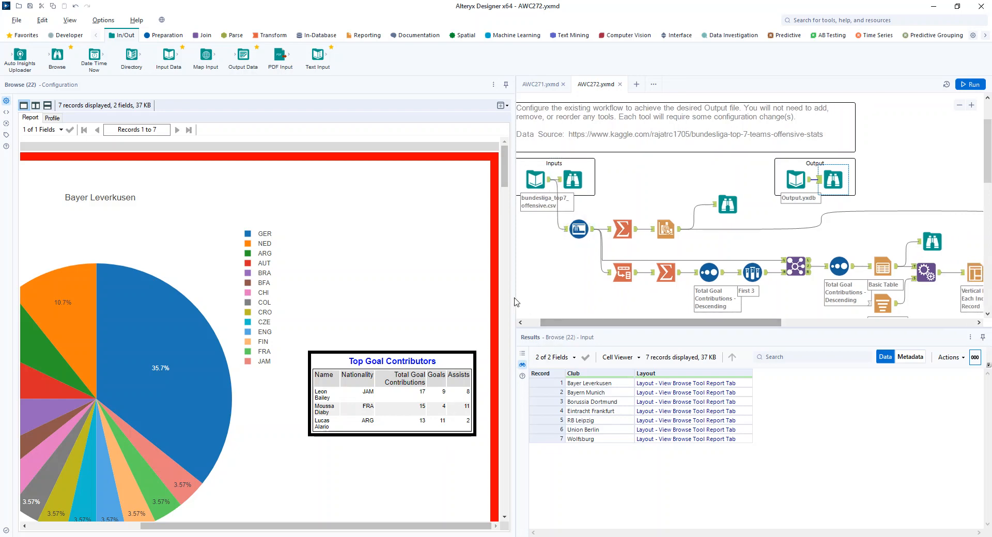
{"action": "left_click_drag", "start_coordinate": [515, 299], "coordinate": [313, 307]}
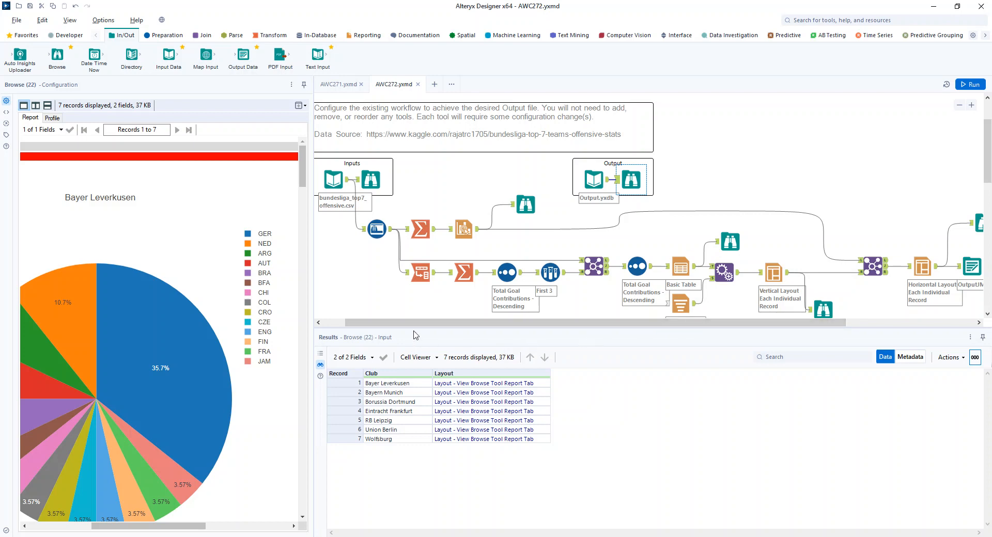
{"action": "left_click_drag", "start_coordinate": [408, 325], "coordinate": [390, 325]}
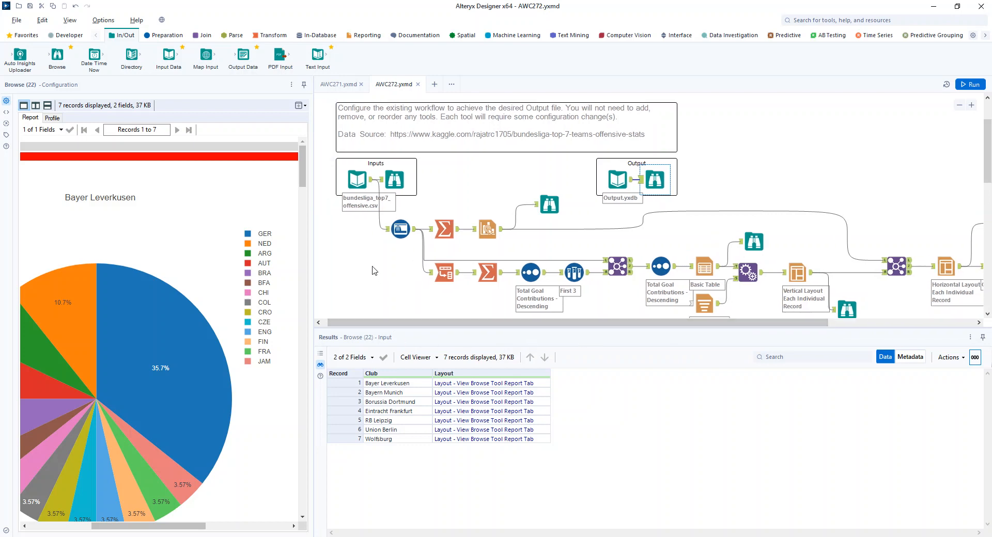
- Switch the input file's code page to ISO 8859-1 Latin I and back to Unicode UTF-8, refreshing the preview each time
{"action": "left_click", "coordinate": [358, 181]}
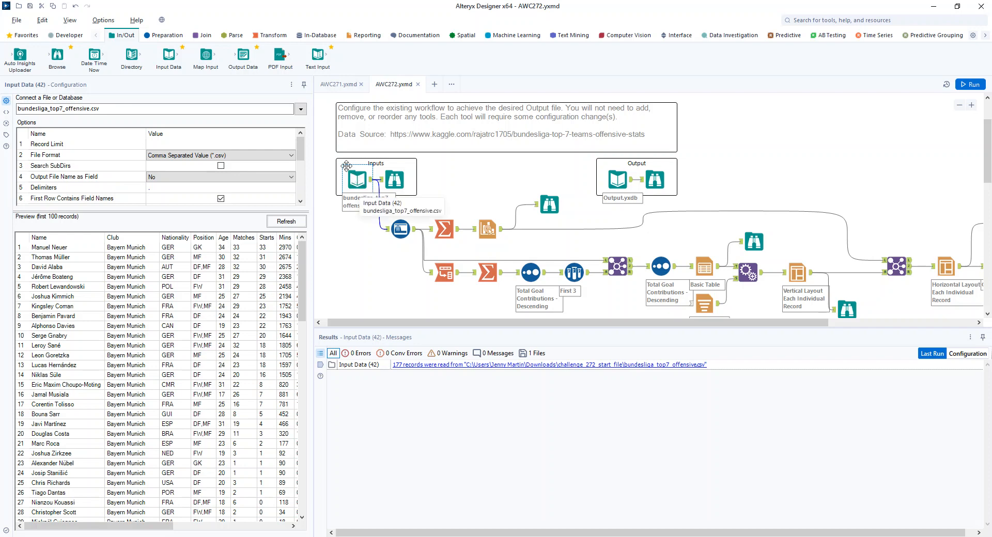
{"action": "left_click_drag", "start_coordinate": [303, 156], "coordinate": [305, 195]}
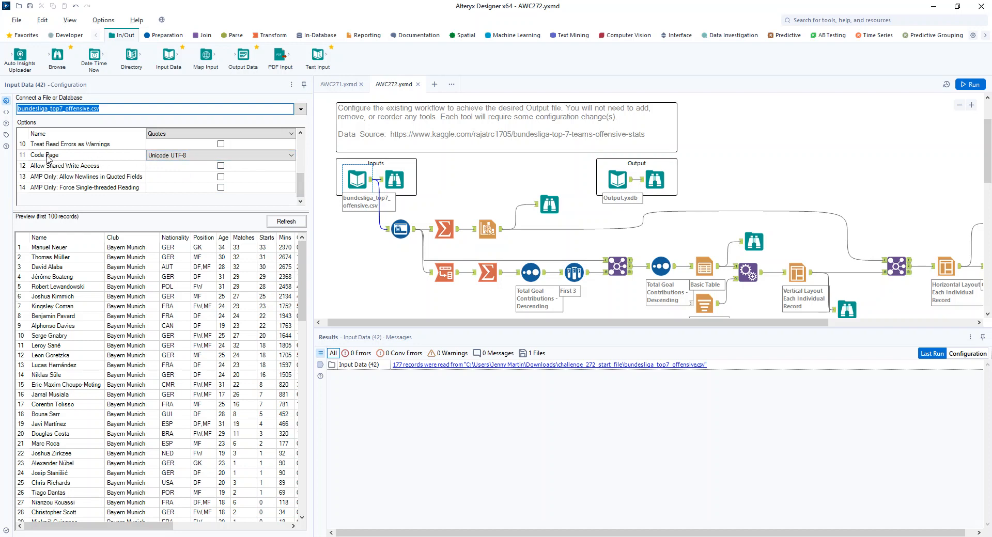
{"action": "left_click", "coordinate": [225, 157]}
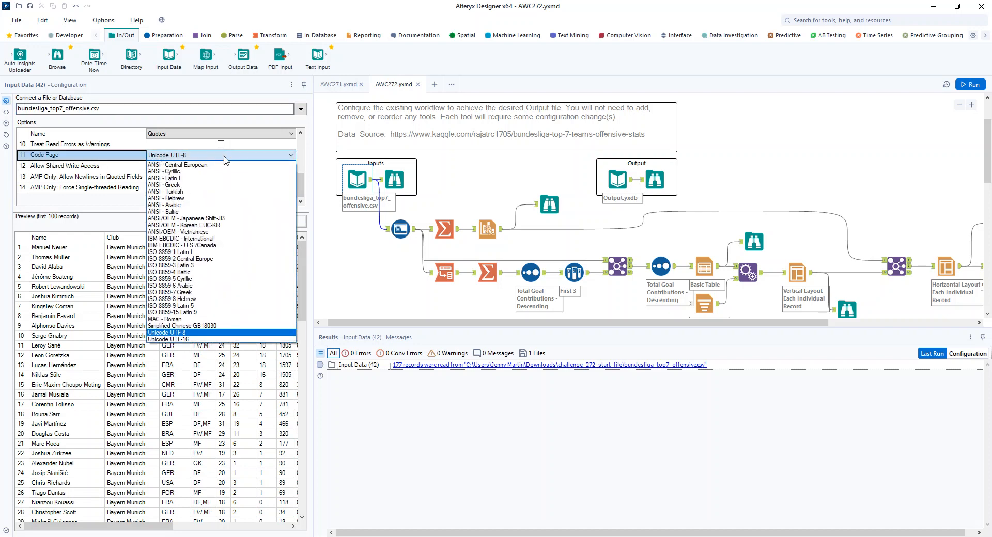
{"action": "left_click", "coordinate": [171, 252]}
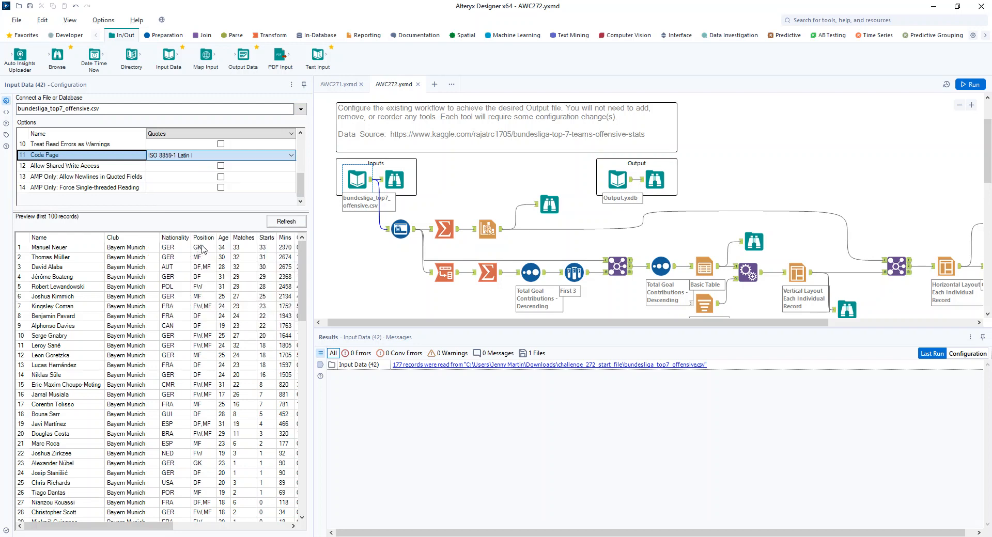
{"action": "left_click", "coordinate": [270, 225]}
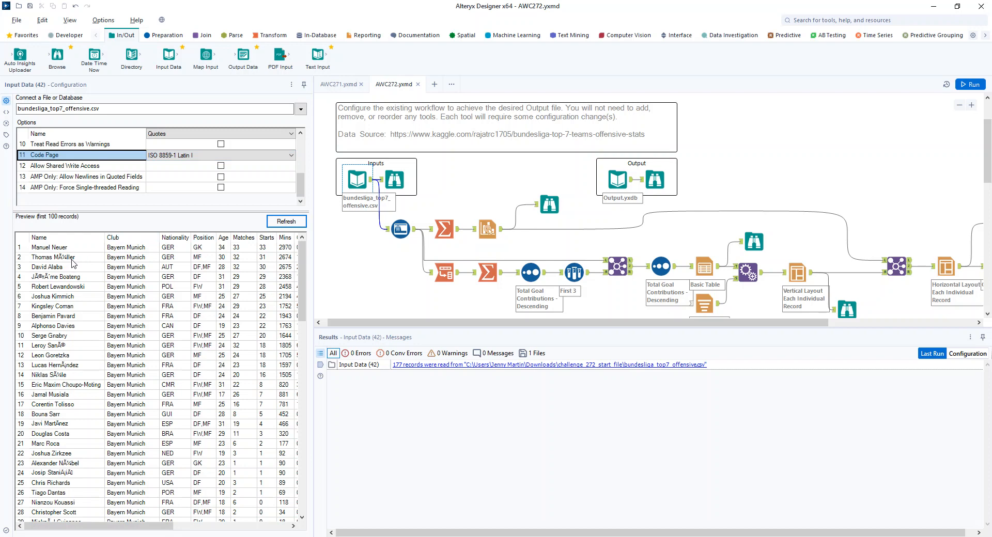
{"action": "left_click", "coordinate": [265, 156]}
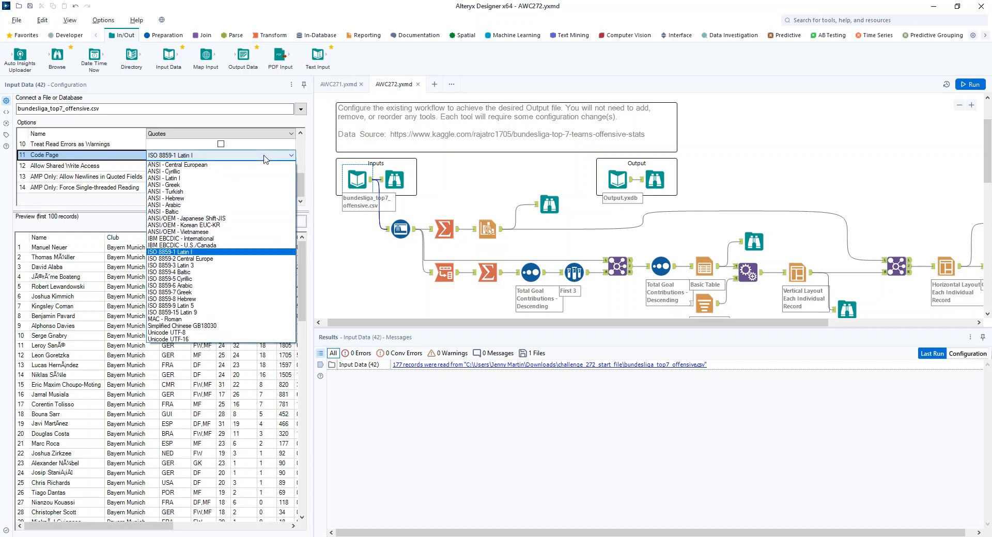
{"action": "left_click", "coordinate": [204, 333]}
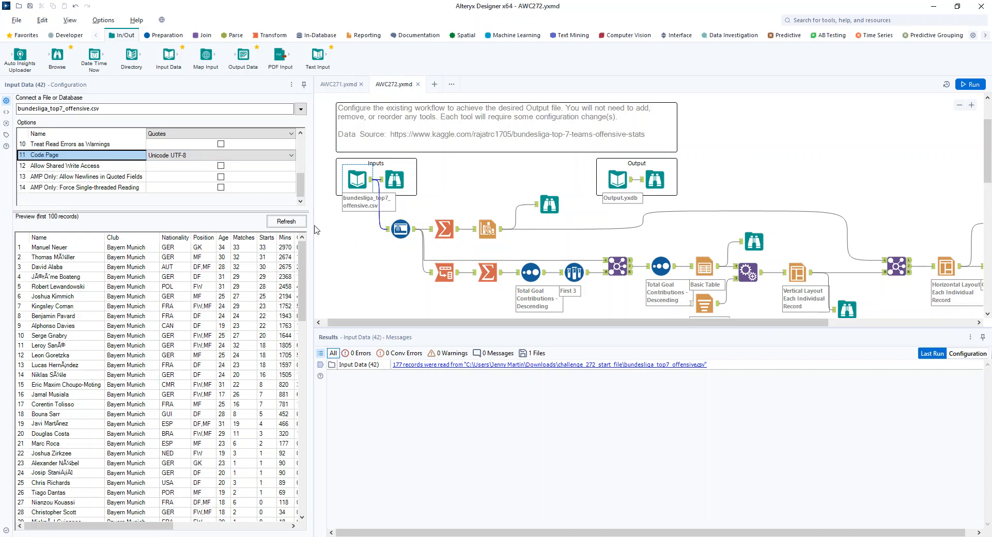
{"action": "left_click", "coordinate": [289, 225]}
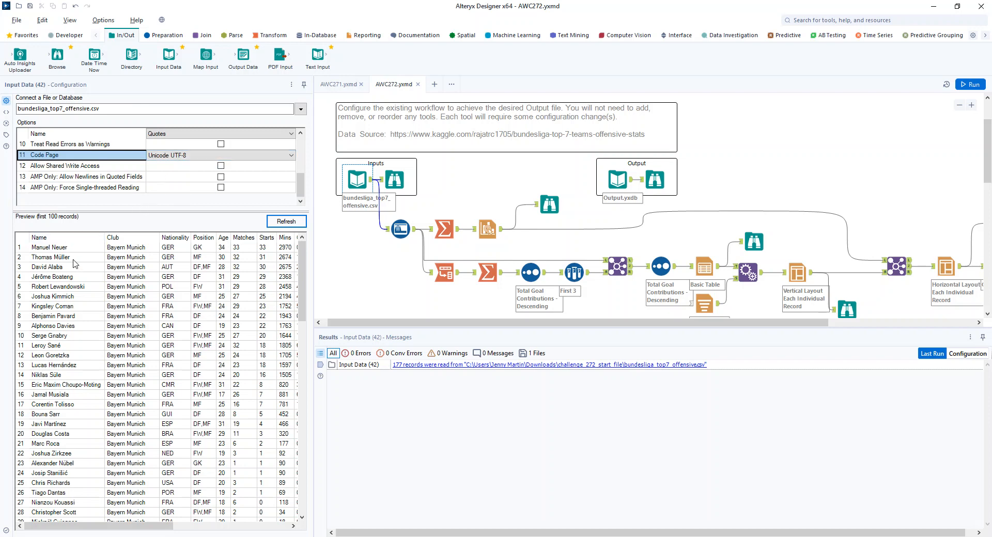
- Inspect the Auto Field, Summarize and Interactive Chart configurations, including the chart's layer type and batch settings
{"action": "left_click", "coordinate": [401, 229]}
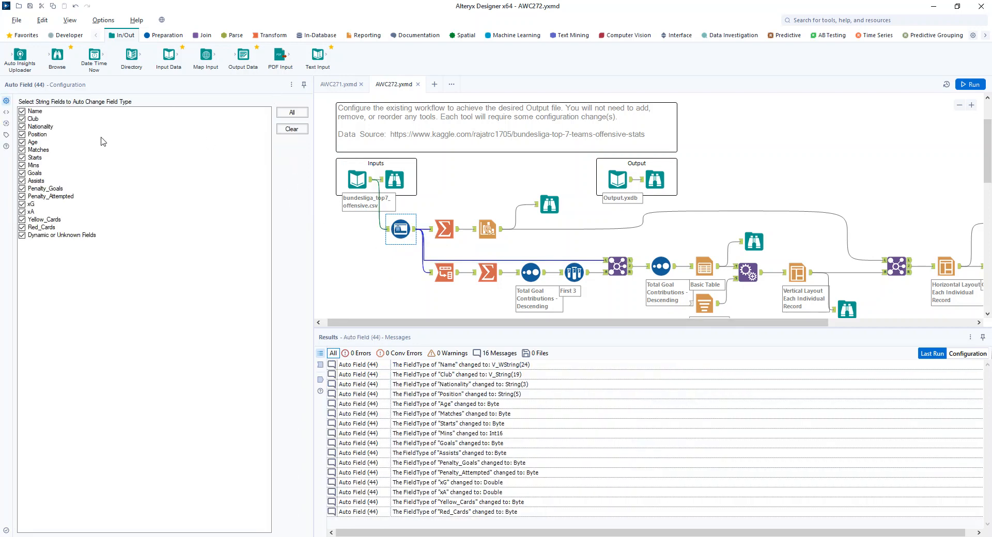
{"action": "left_click", "coordinate": [444, 235]}
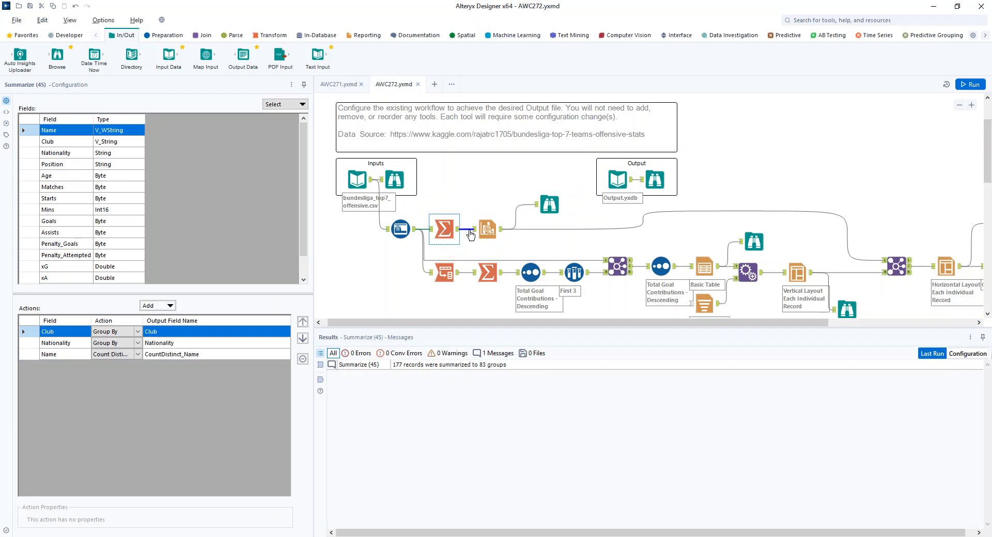
{"action": "left_click", "coordinate": [487, 229]}
{"action": "left_click", "coordinate": [60, 173]}
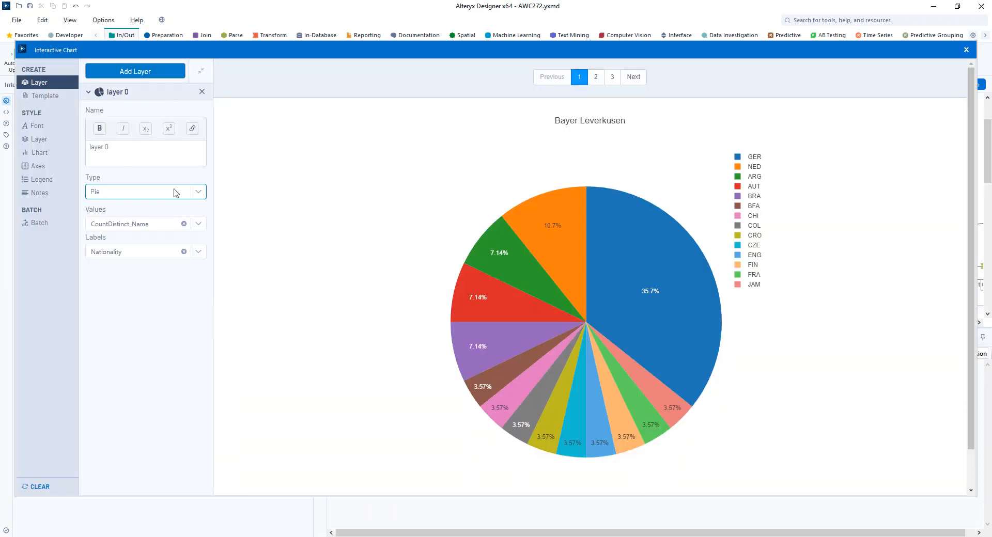
{"action": "left_click", "coordinate": [195, 196]}
{"action": "left_click", "coordinate": [194, 197]}
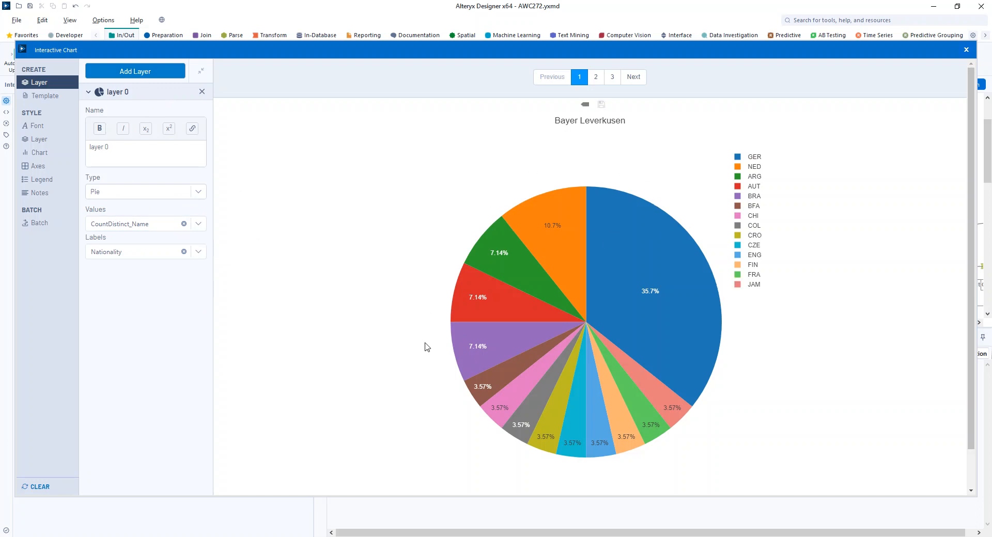
{"action": "mouse_move", "coordinate": [615, 196]}
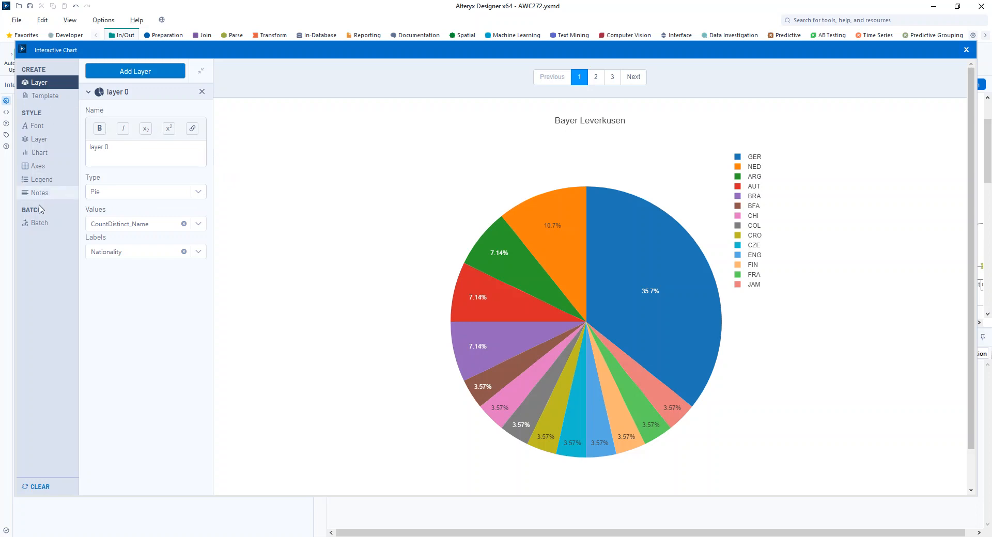
{"action": "left_click", "coordinate": [43, 223]}
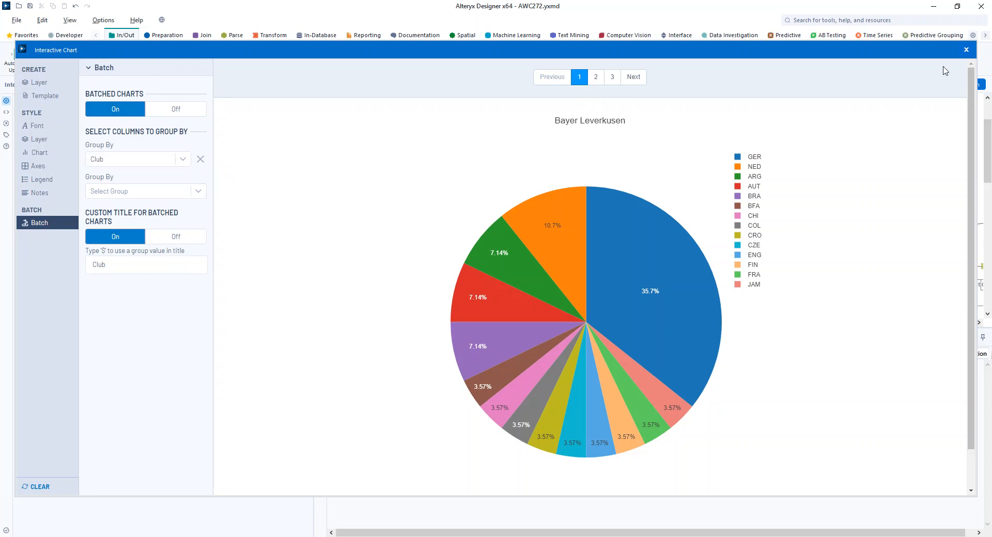
{"action": "left_click", "coordinate": [966, 50]}
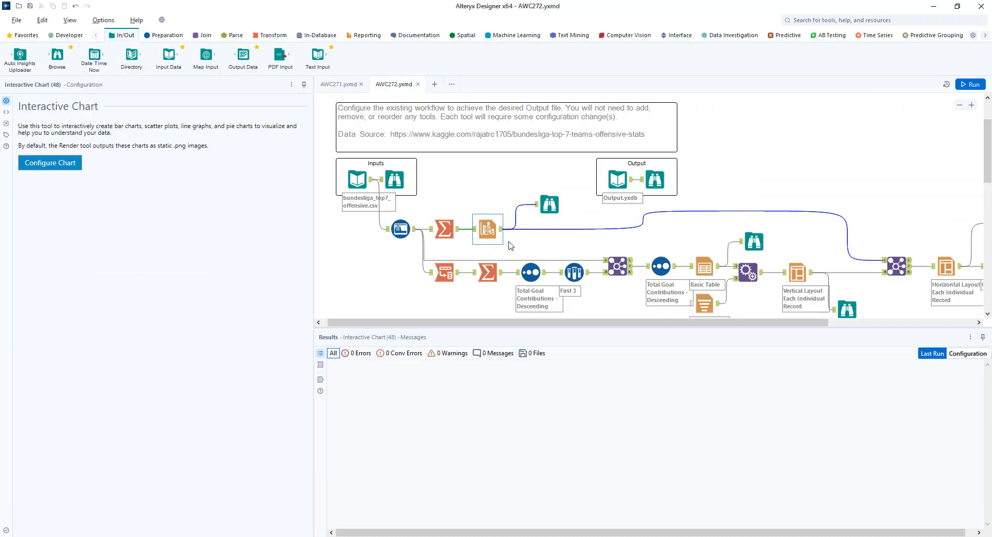
- Compare the chart browse report for each club with the expected output report
{"action": "left_click", "coordinate": [549, 206]}
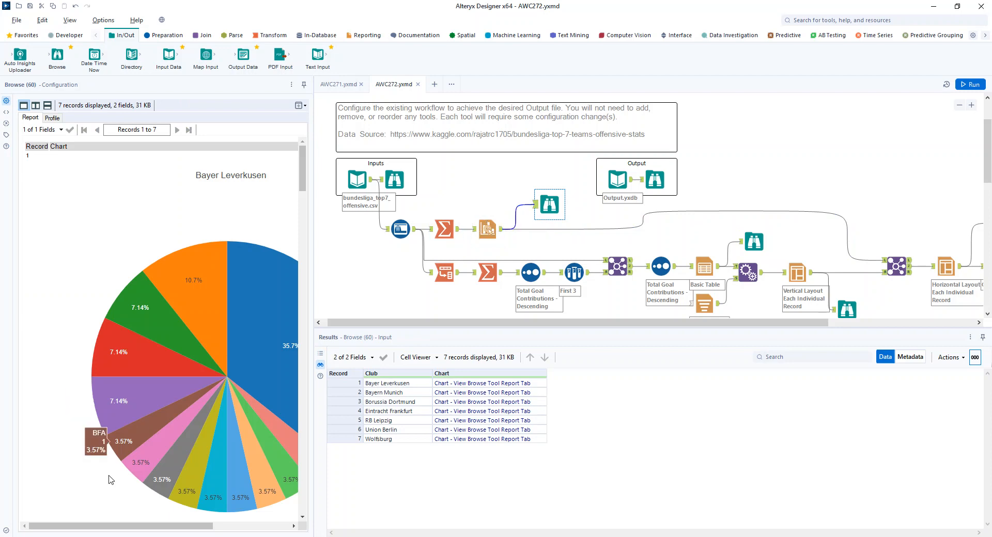
{"action": "left_click_drag", "start_coordinate": [110, 531], "coordinate": [199, 531]}
{"action": "scroll", "coordinate": [201, 497], "scroll_direction": "down", "scroll_amount": 5}
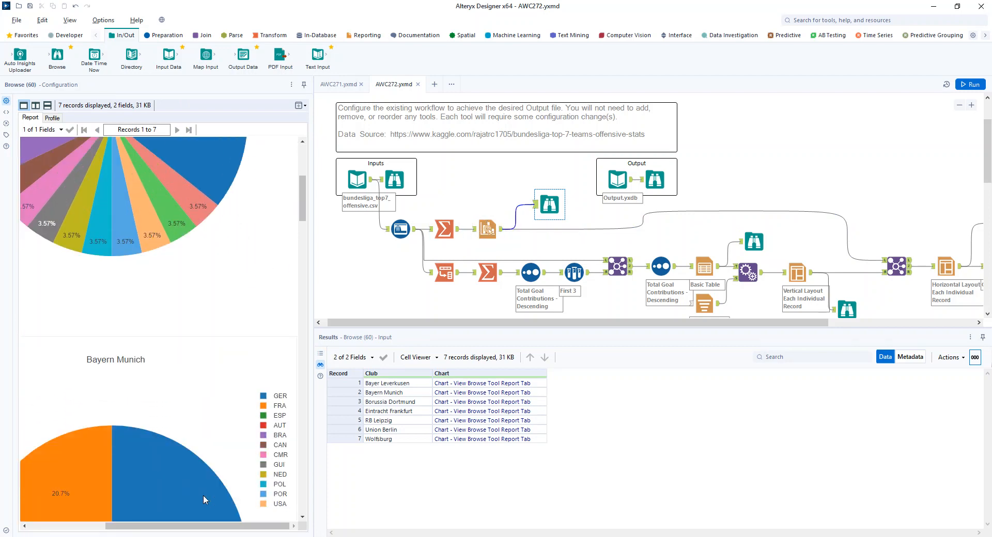
{"action": "scroll", "coordinate": [203, 502], "scroll_direction": "down", "scroll_amount": 10}
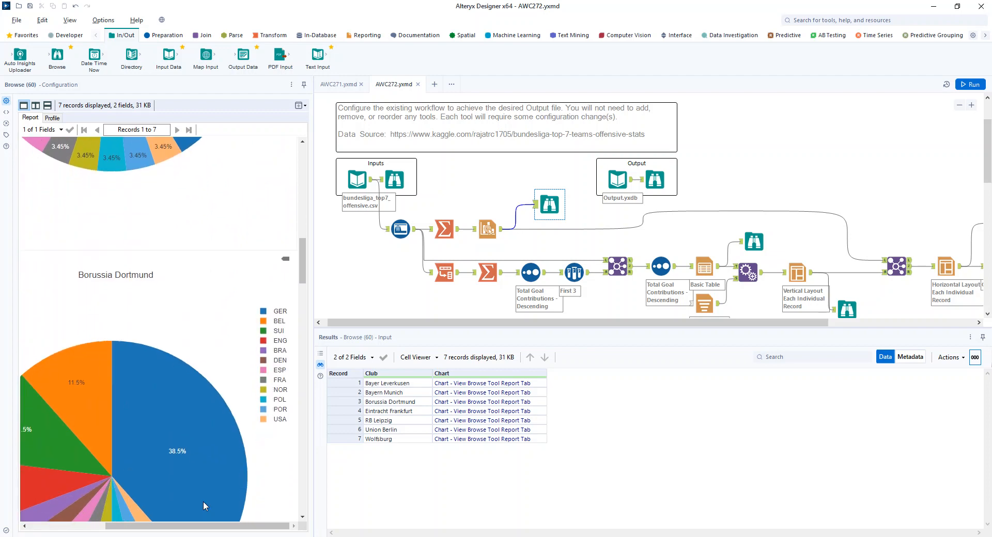
{"action": "scroll", "coordinate": [205, 505], "scroll_direction": "down", "scroll_amount": 5}
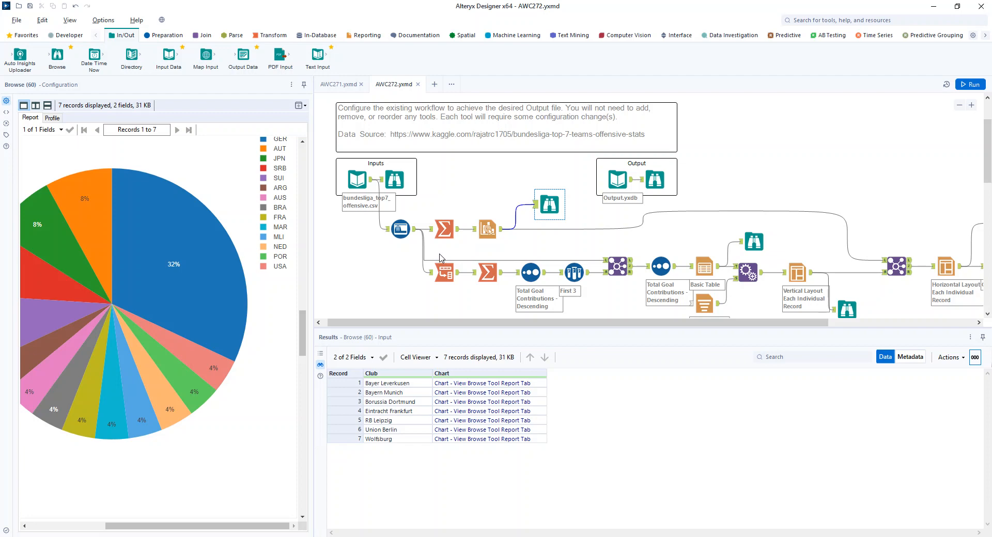
{"action": "left_click", "coordinate": [654, 179]}
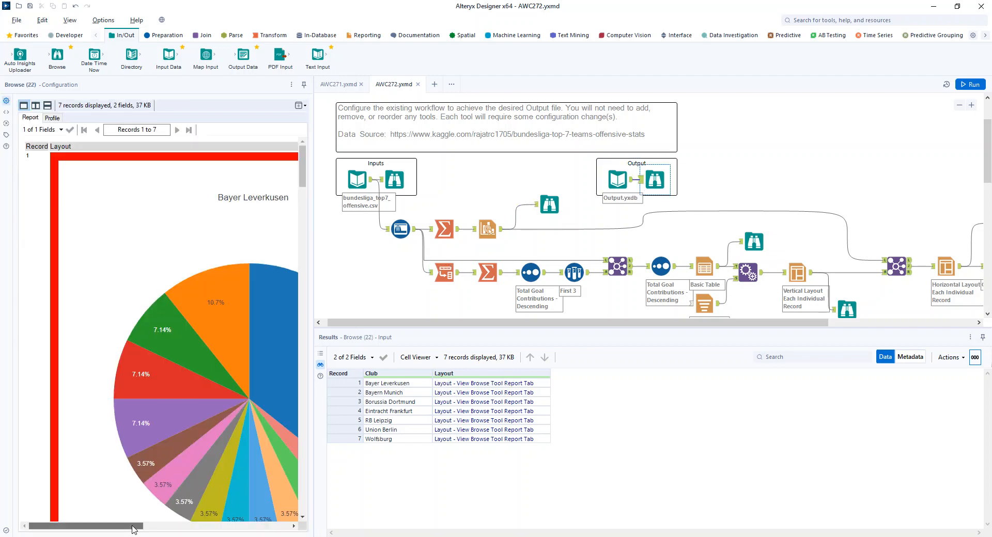
{"action": "left_click_drag", "start_coordinate": [133, 527], "coordinate": [281, 530]}
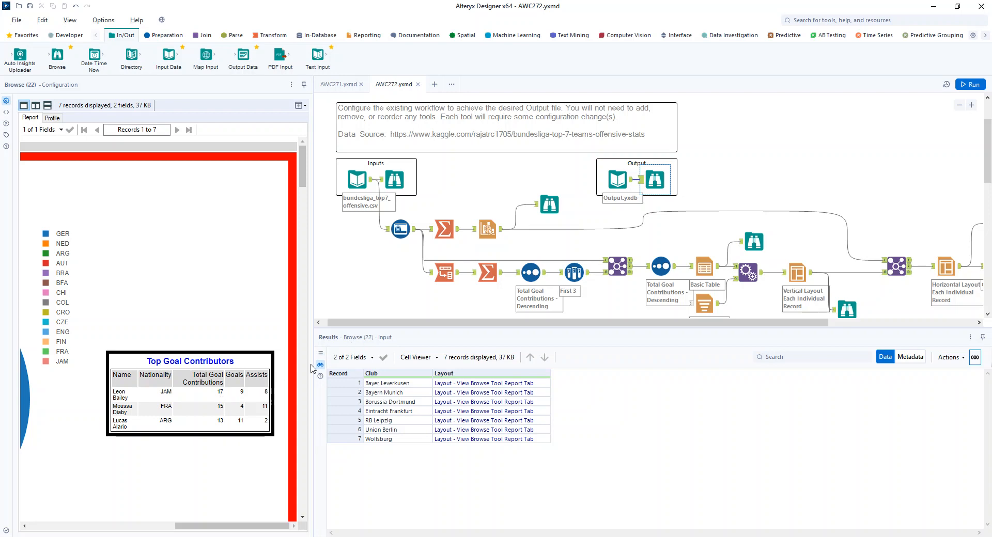
- Review the Transpose key and data columns and the Summarize tool's actions and incoming records
{"action": "left_click", "coordinate": [444, 279]}
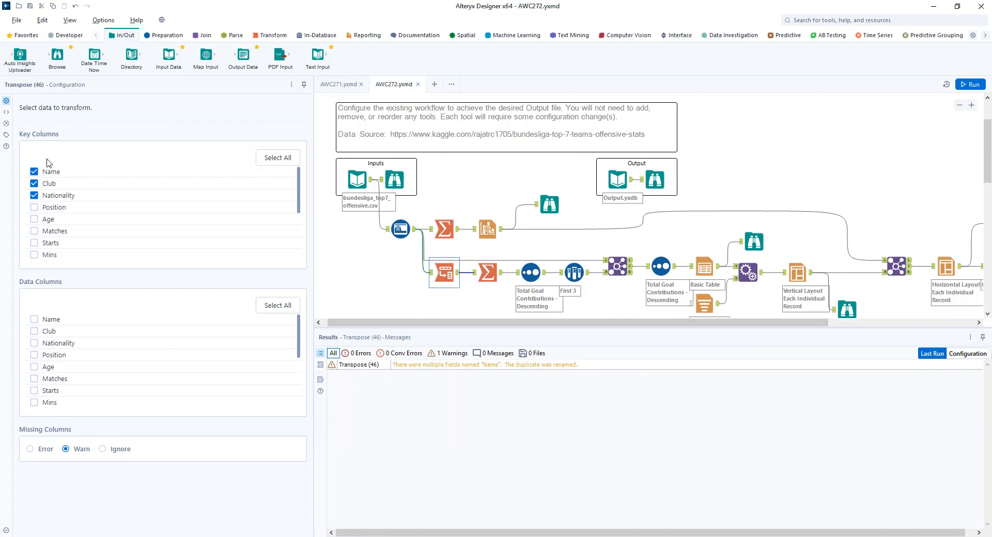
{"action": "scroll", "coordinate": [155, 333], "scroll_direction": "down", "scroll_amount": 3}
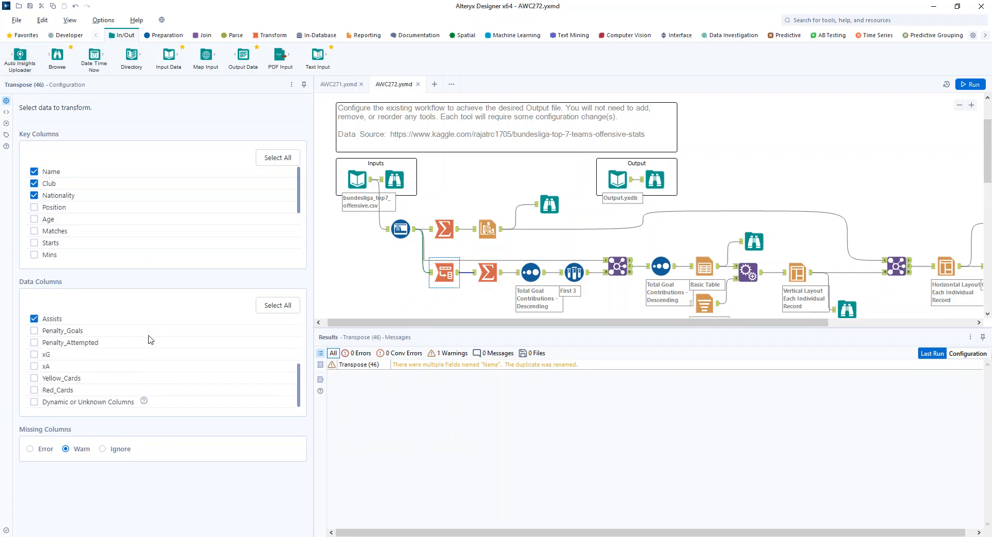
{"action": "scroll", "coordinate": [127, 343], "scroll_direction": "up", "scroll_amount": 2}
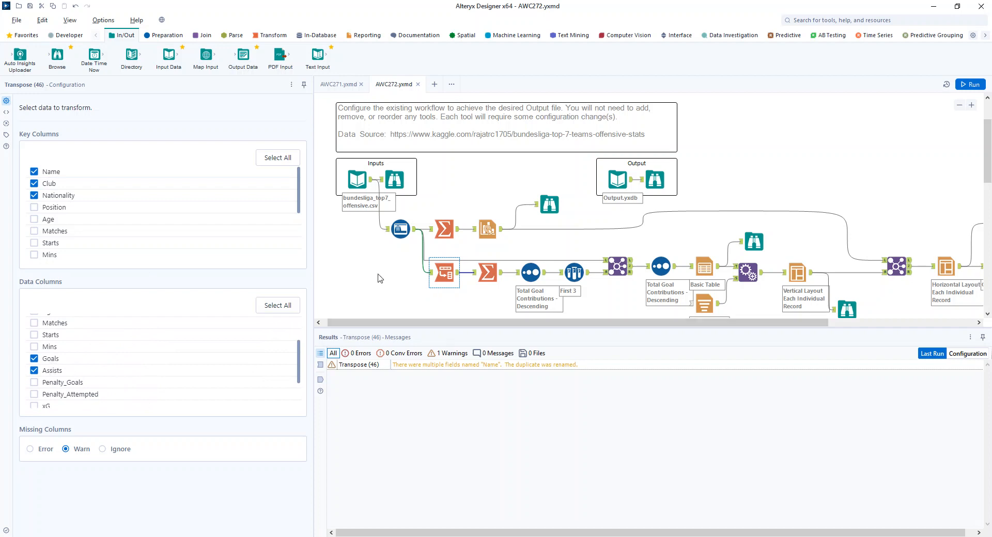
{"action": "left_click", "coordinate": [487, 272]}
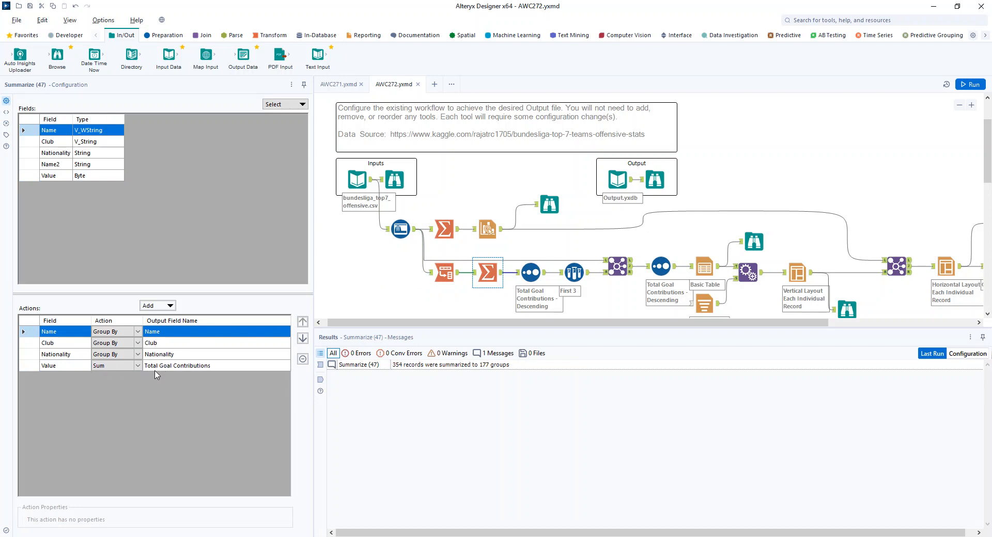
{"action": "left_click", "coordinate": [473, 272]}
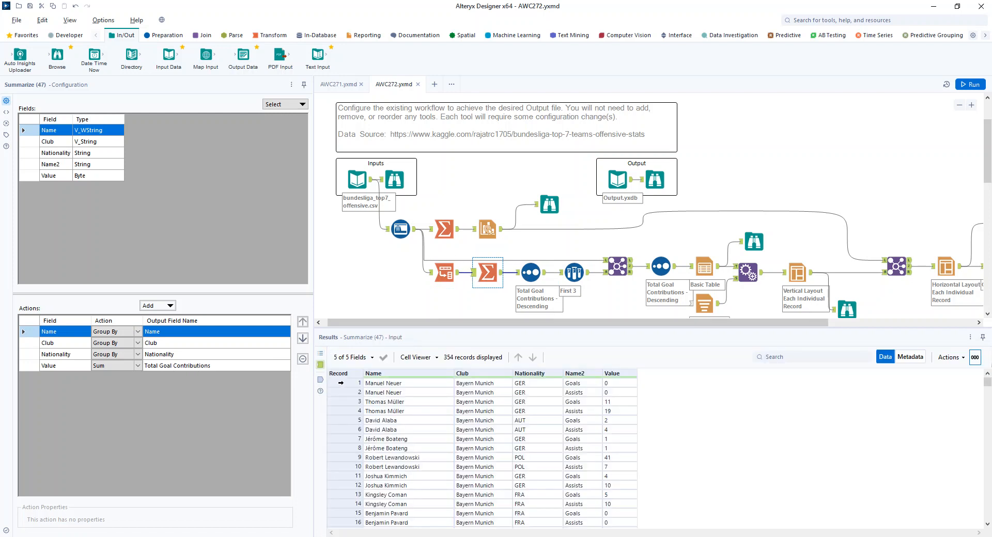
{"action": "left_click_drag", "start_coordinate": [341, 383], "coordinate": [341, 392]}
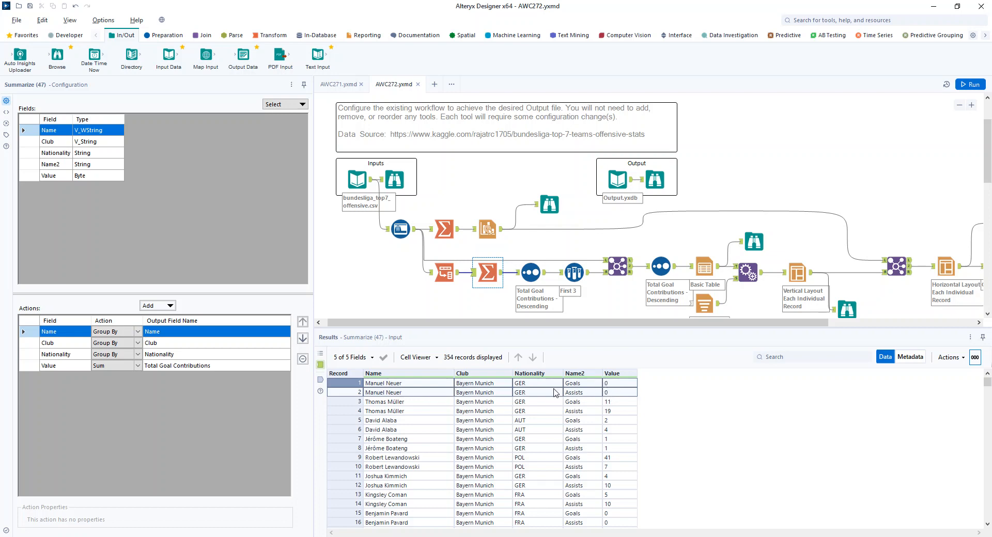
- Review the Sort and Sample tool configurations and the records they output
{"action": "left_click", "coordinate": [530, 273]}
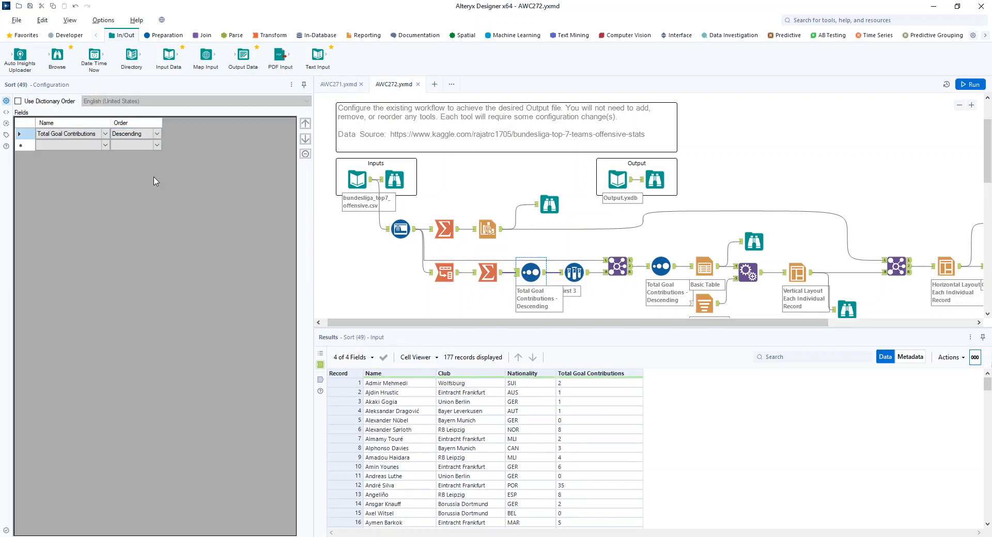
{"action": "left_click", "coordinate": [546, 272]}
{"action": "left_click", "coordinate": [589, 385]}
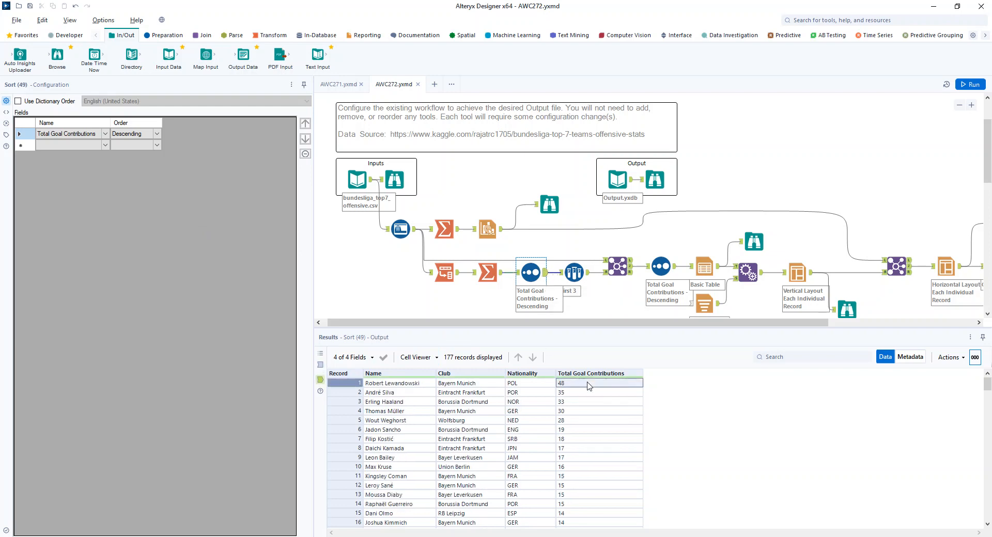
{"action": "left_click", "coordinate": [569, 278]}
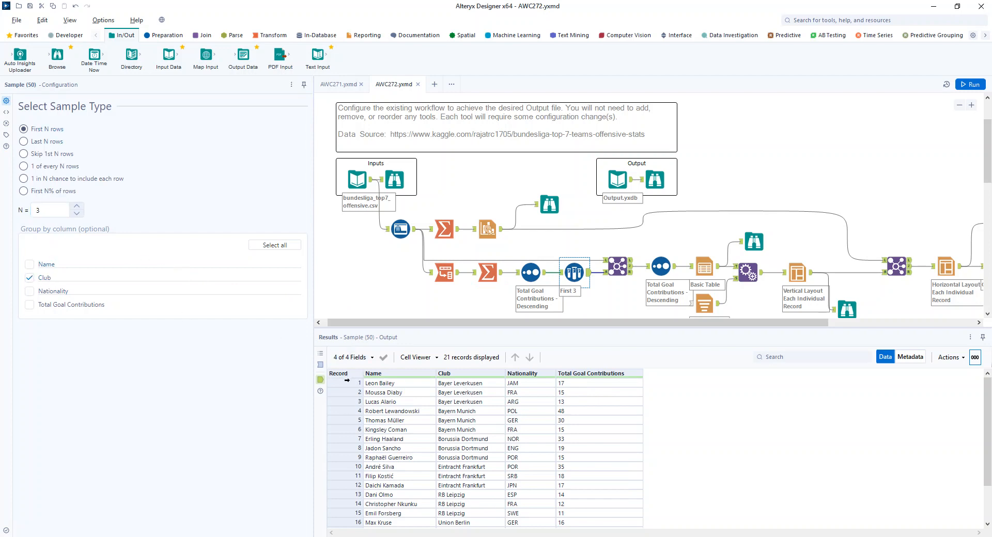
{"action": "left_click_drag", "start_coordinate": [347, 380], "coordinate": [353, 402]}
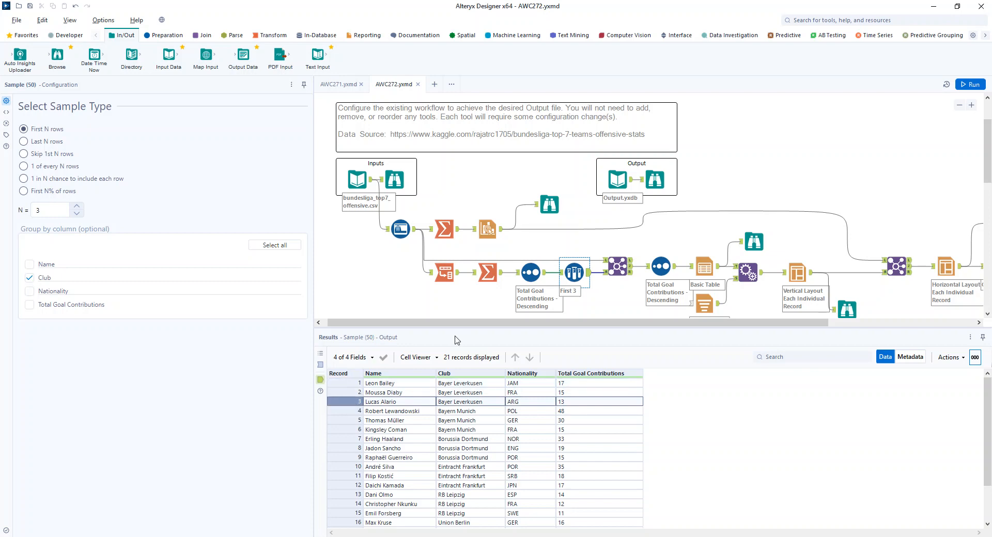
- Review the Join tool's selected output fields and the Sort tool's descending order configuration
{"action": "left_click", "coordinate": [617, 266]}
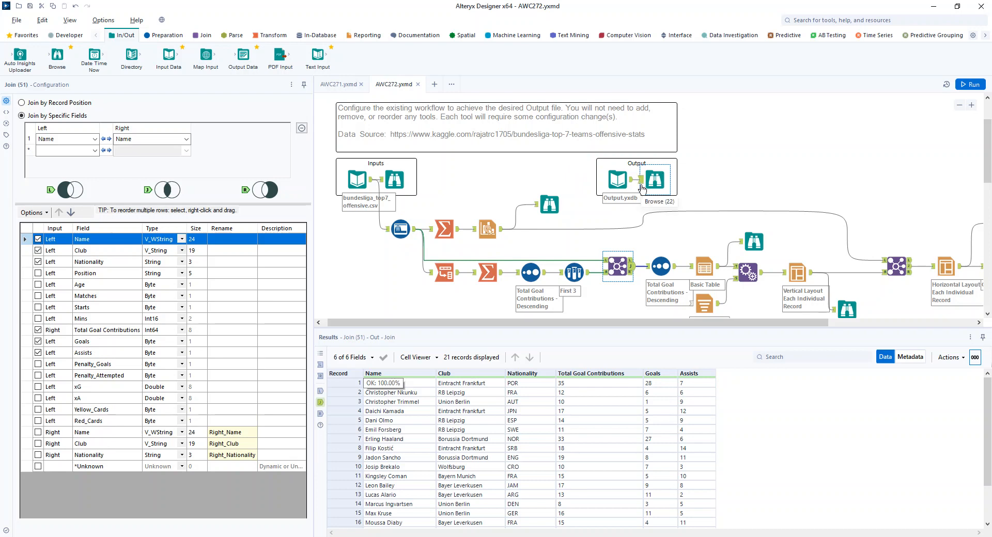
{"action": "left_click_drag", "start_coordinate": [538, 323], "coordinate": [625, 324]}
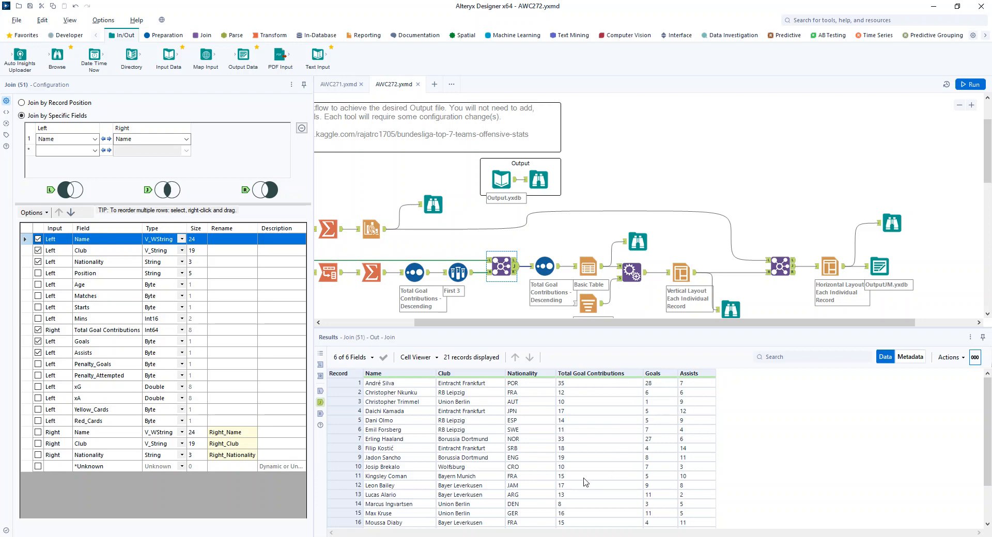
{"action": "left_click", "coordinate": [545, 266]}
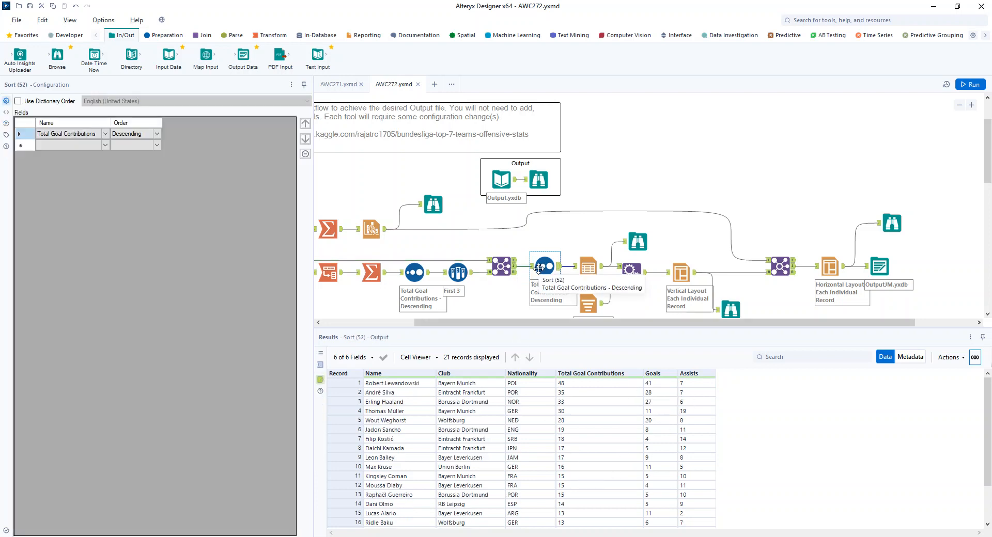
- Review the Basic Table tool's group-by and per-column settings, then its browse report per club
{"action": "left_click", "coordinate": [594, 266]}
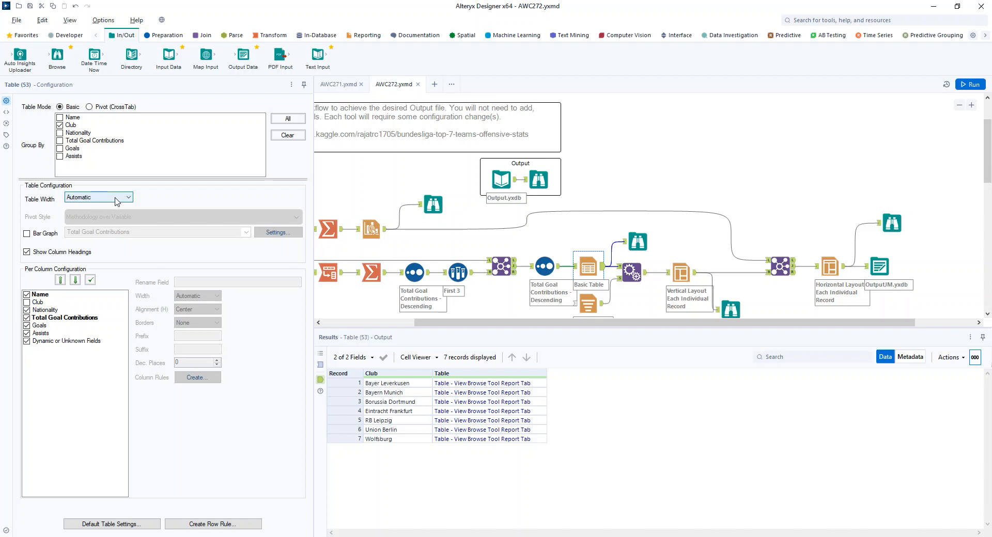
{"action": "left_click", "coordinate": [69, 297]}
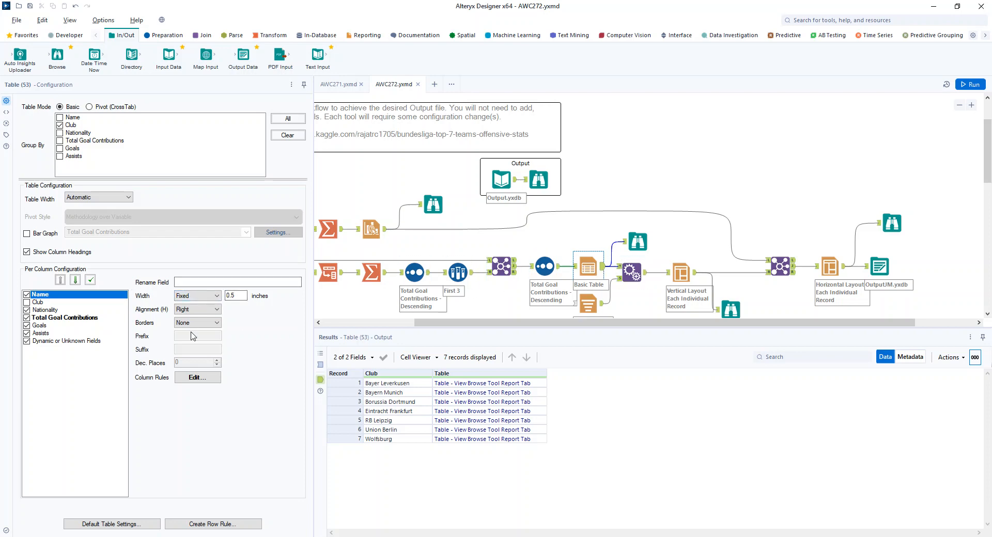
{"action": "left_click", "coordinate": [638, 241]}
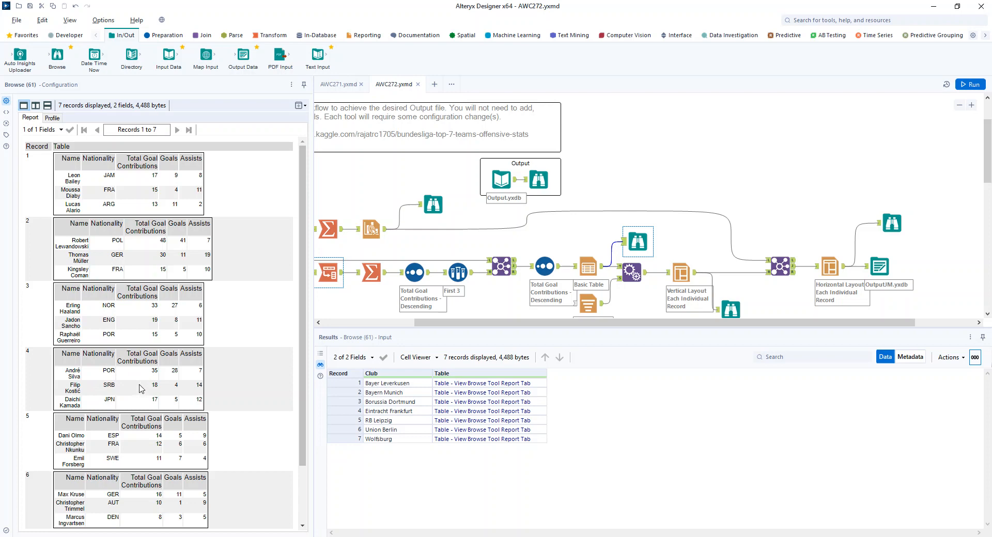
- Inspect the Report Text tool's Top Goal Contributors title and its font formatting
{"action": "scroll", "coordinate": [573, 275], "scroll_direction": "down", "scroll_amount": 1}
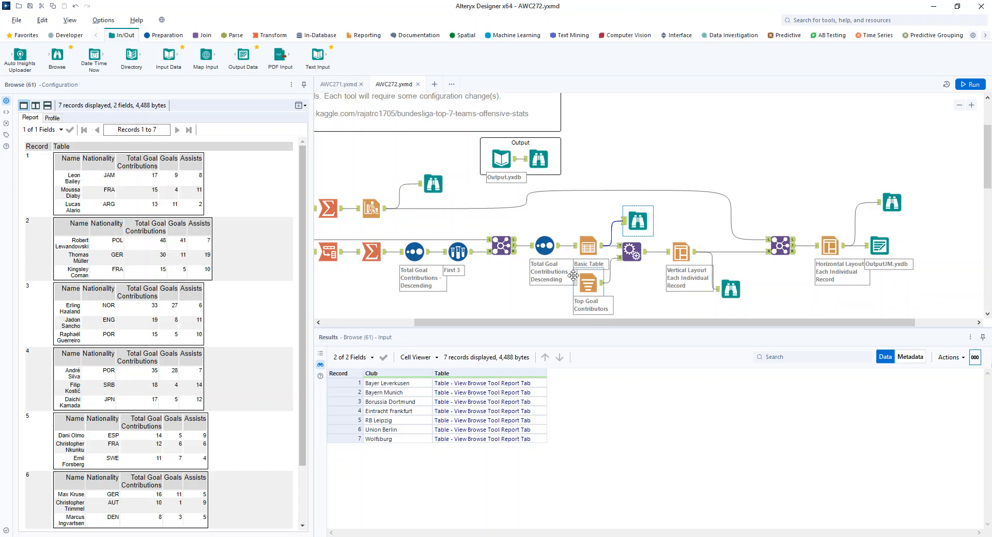
{"action": "left_click", "coordinate": [586, 283]}
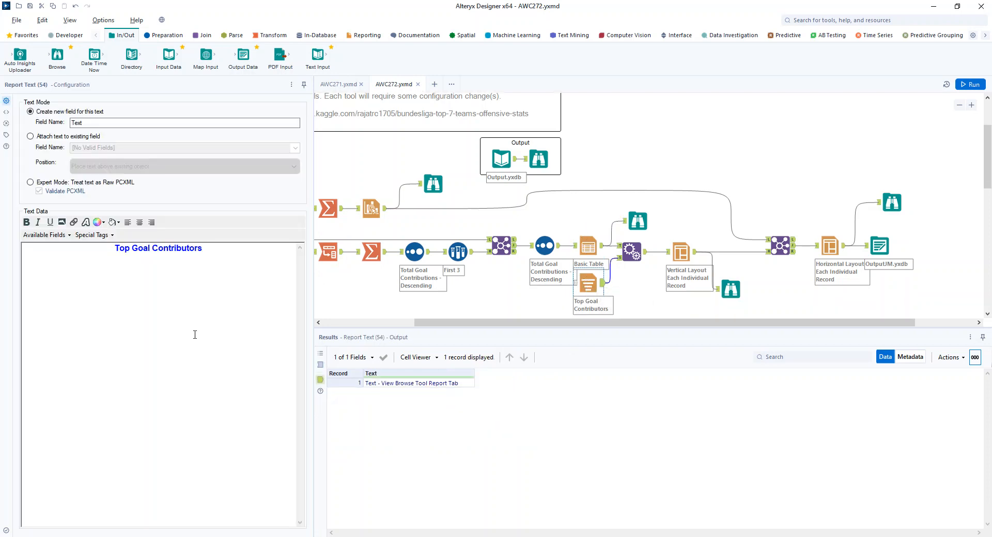
{"action": "left_click_drag", "start_coordinate": [114, 251], "coordinate": [213, 252]}
{"action": "left_click", "coordinate": [249, 254]}
{"action": "left_click", "coordinate": [103, 223]}
{"action": "left_click", "coordinate": [101, 225]}
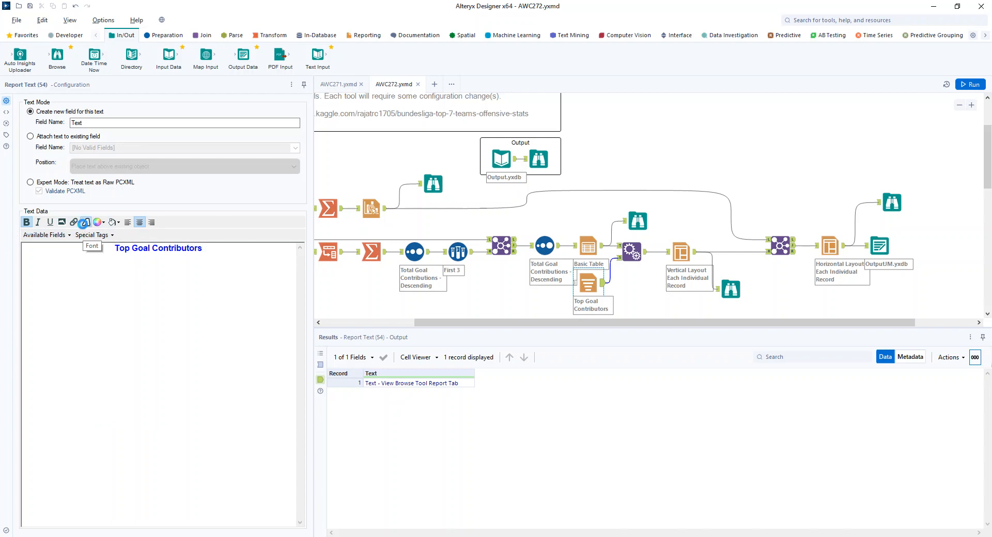
{"action": "left_click", "coordinate": [84, 223]}
{"action": "left_click", "coordinate": [599, 133]}
- Review the Append Fields and vertical Layout configurations and the resulting browse report
{"action": "left_click", "coordinate": [623, 261]}
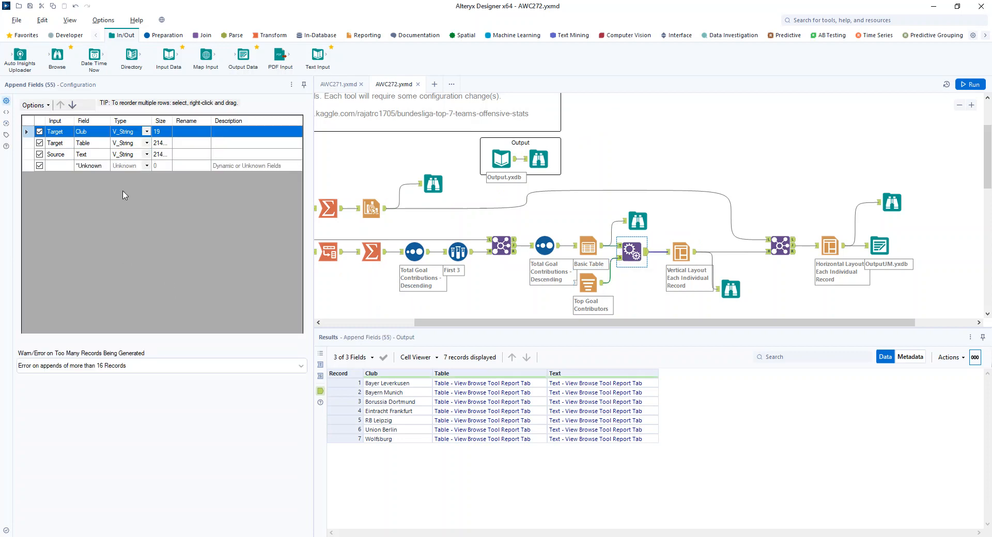
{"action": "left_click", "coordinate": [677, 247]}
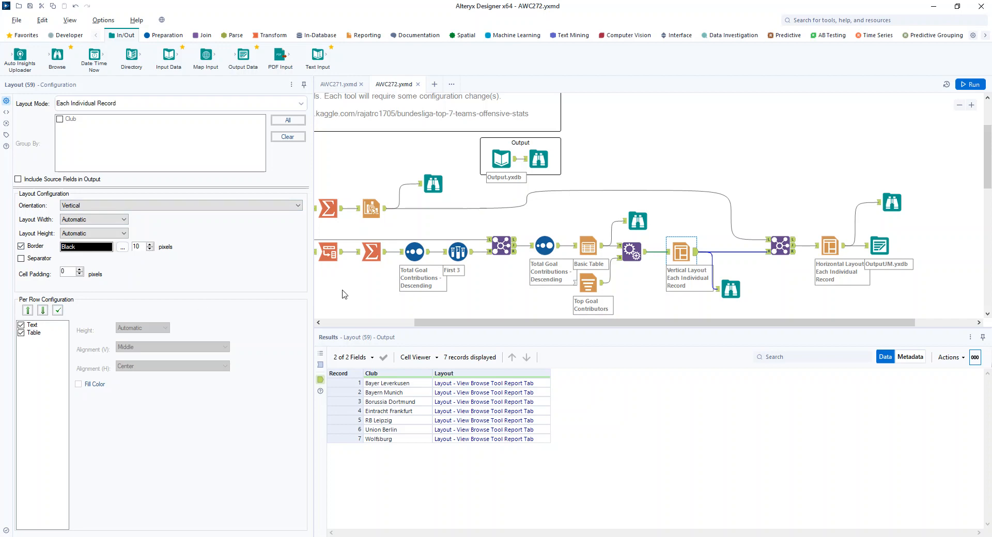
{"action": "left_click", "coordinate": [731, 290]}
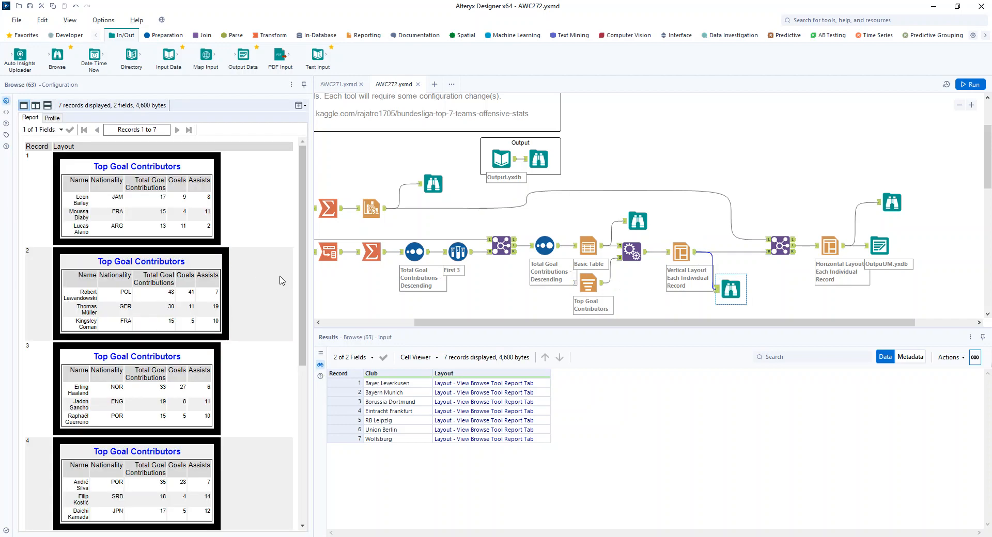
- Review the chart Join, horizontal Layout settings, final pie chart browse report and Output Data configuration
{"action": "left_click_drag", "start_coordinate": [647, 323], "coordinate": [708, 328]}
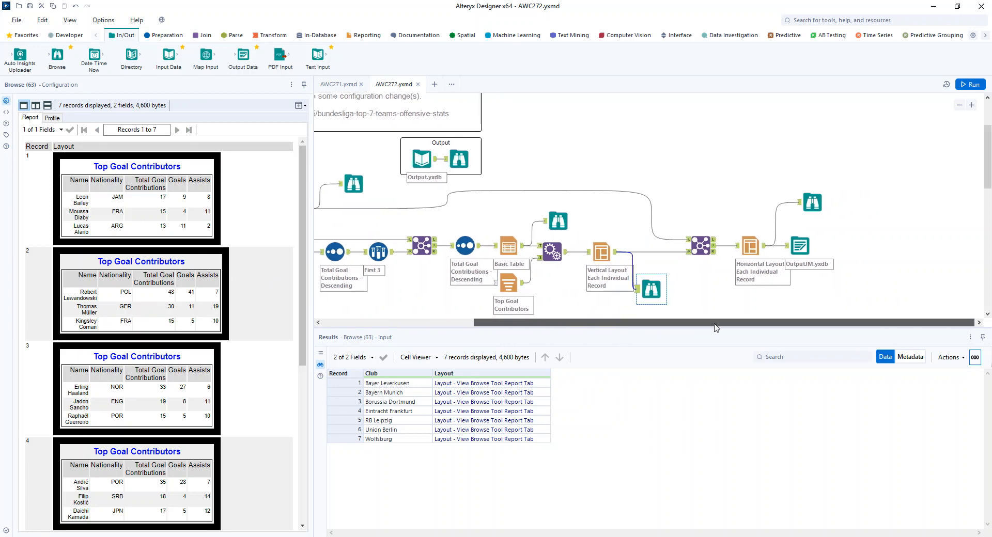
{"action": "left_click", "coordinate": [704, 250]}
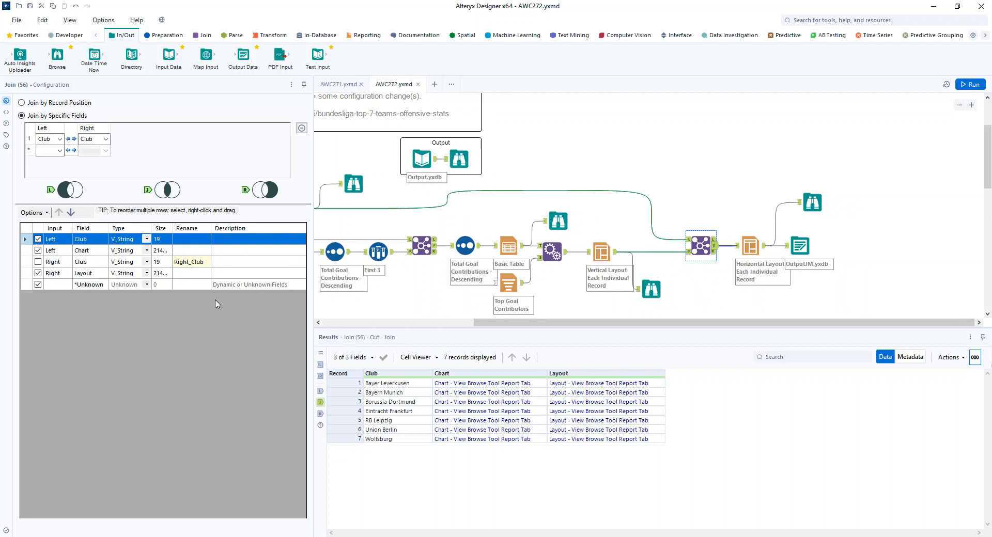
{"action": "left_click", "coordinate": [737, 238]}
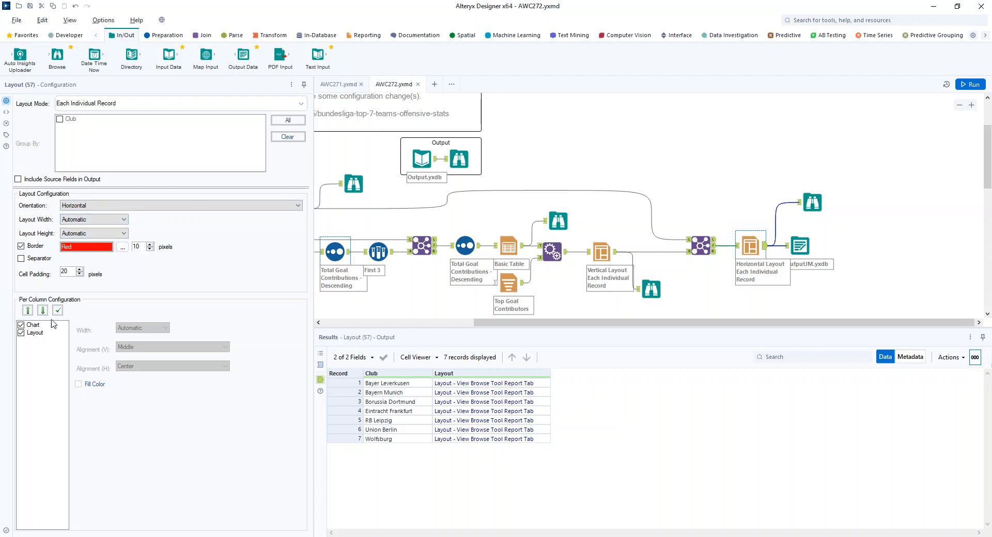
{"action": "left_click", "coordinate": [815, 206]}
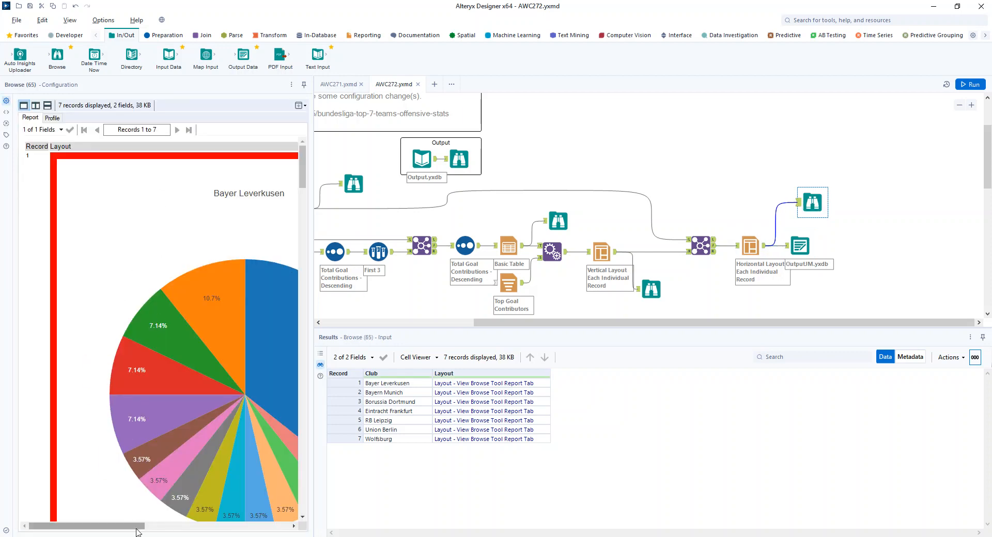
{"action": "left_click_drag", "start_coordinate": [138, 527], "coordinate": [298, 533]}
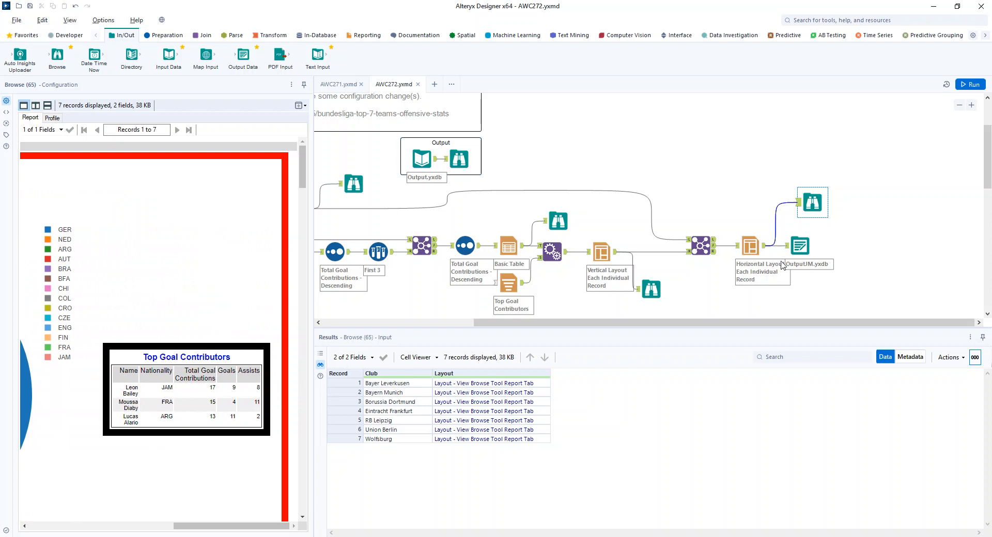
{"action": "left_click", "coordinate": [800, 246]}
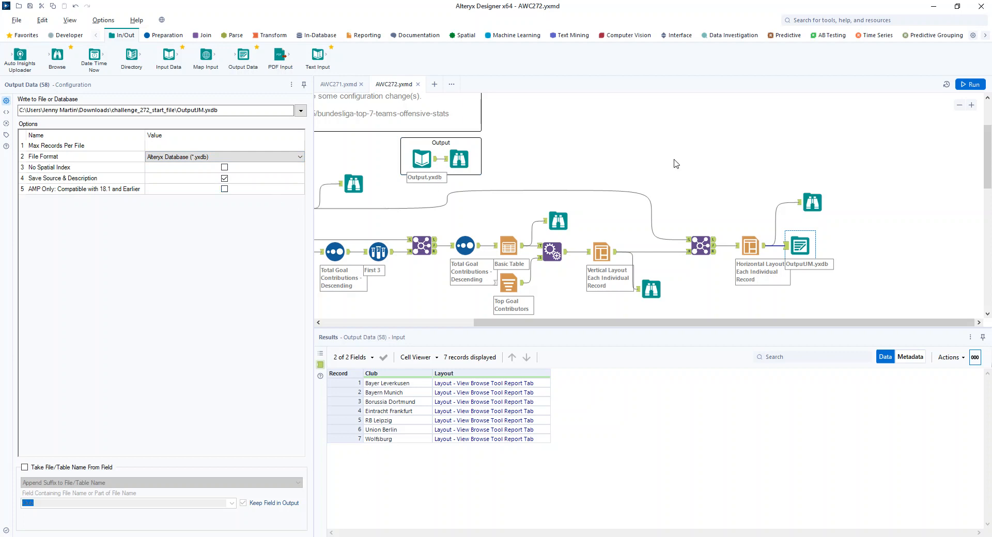
{"action": "left_click_drag", "start_coordinate": [580, 323], "coordinate": [429, 336]}
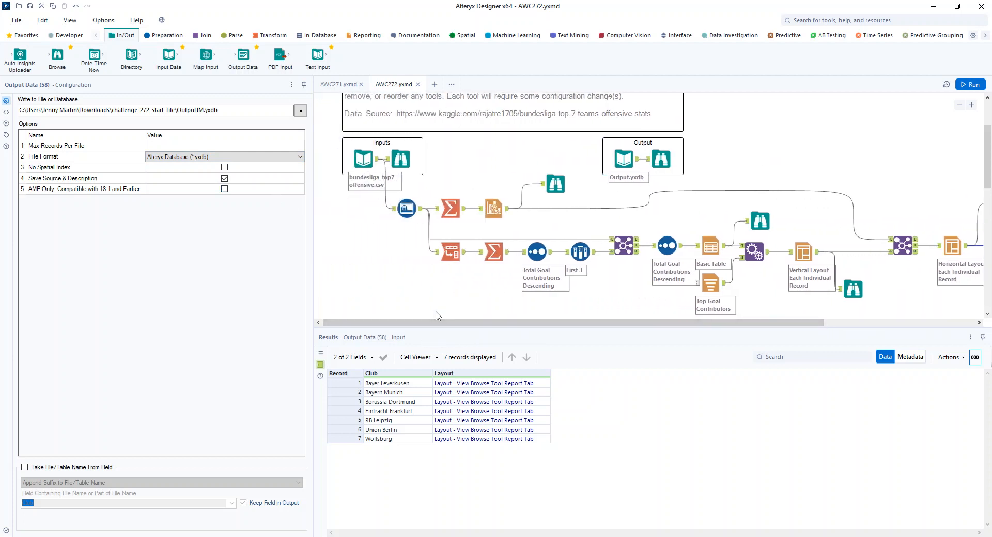